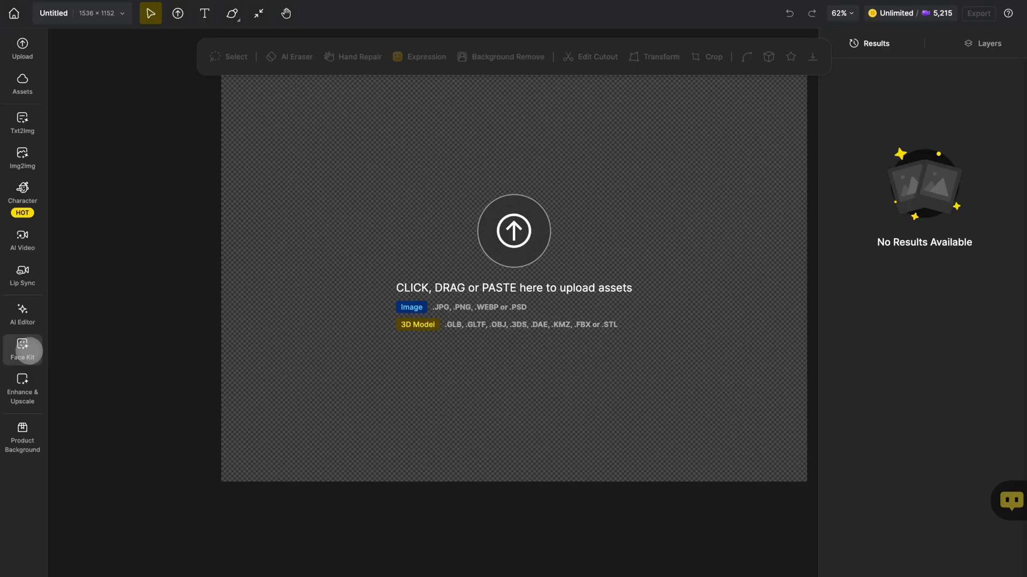
# Step: Start a Face Swap and load group photo.jpg from Downloads onto the canvas as the target image
pyautogui.click(23, 350)
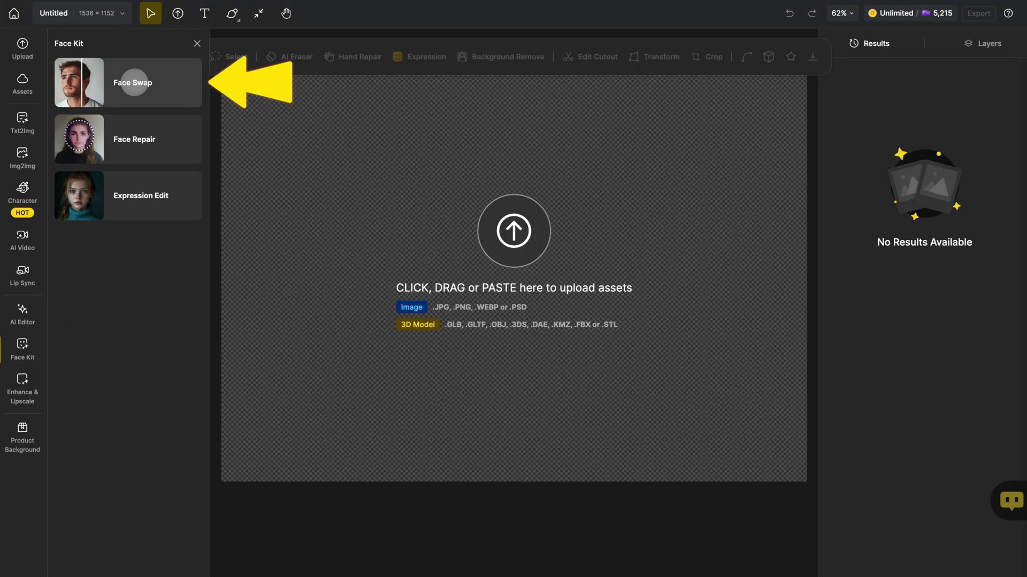
pyautogui.click(133, 81)
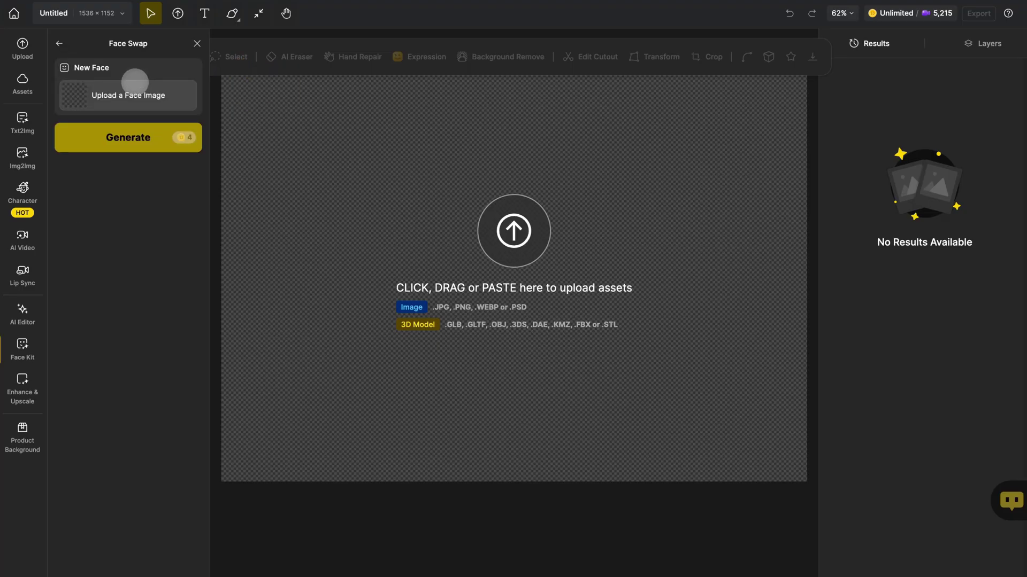
pyautogui.click(135, 82)
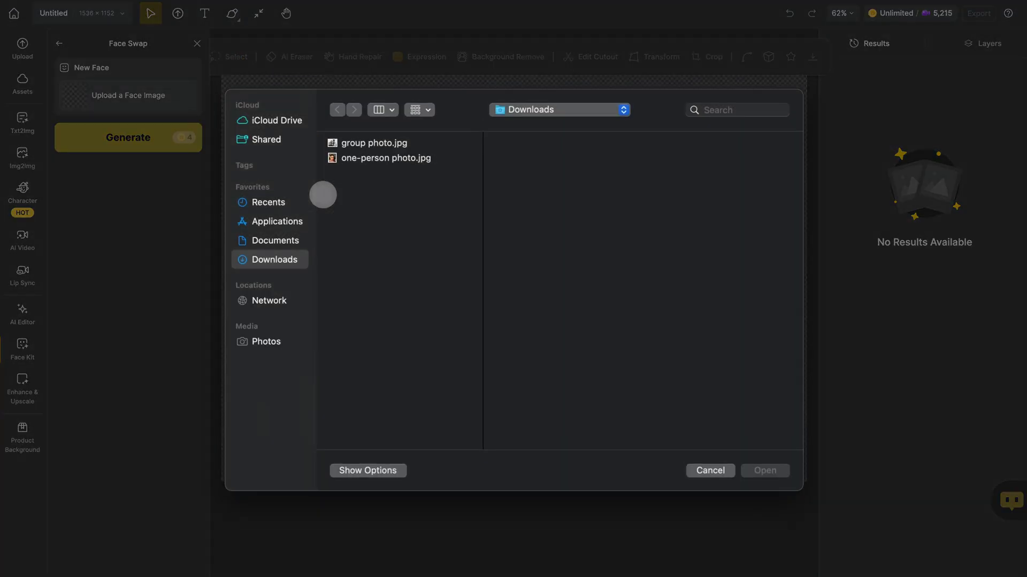
pyautogui.click(348, 144)
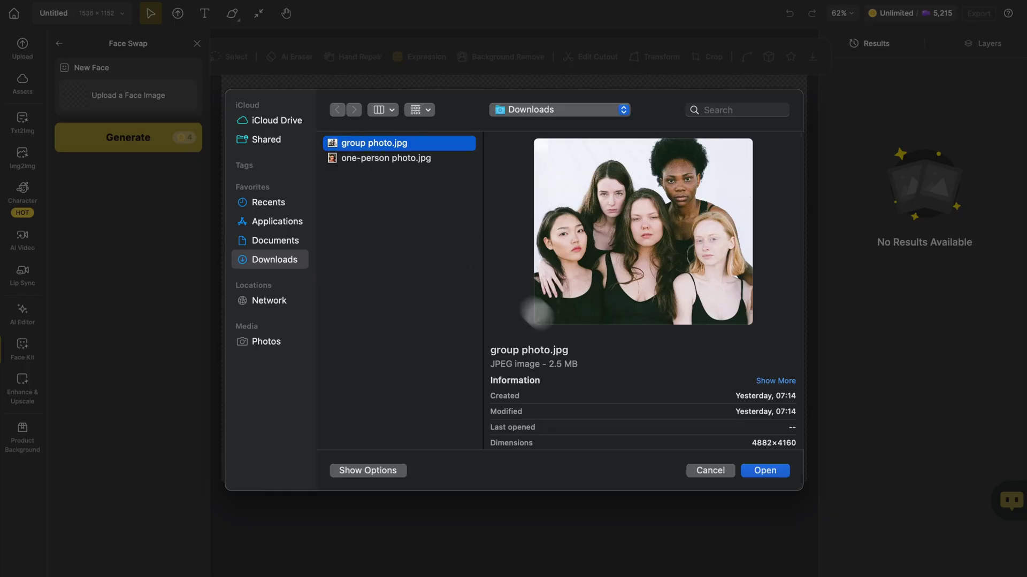
pyautogui.click(750, 470)
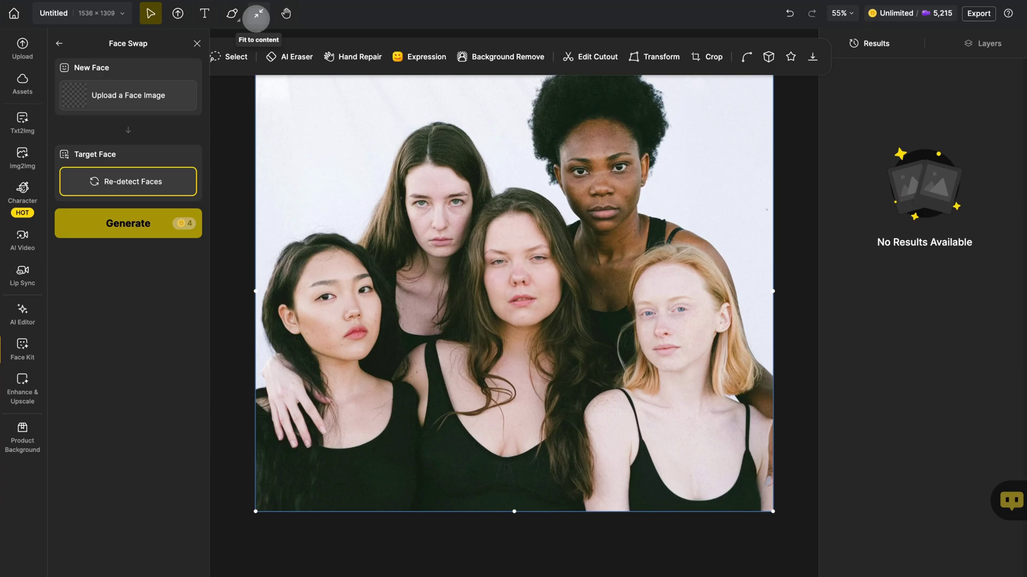
# Step: Upload one-person photo.jpg from Downloads as the new face for the swap
pyautogui.click(166, 95)
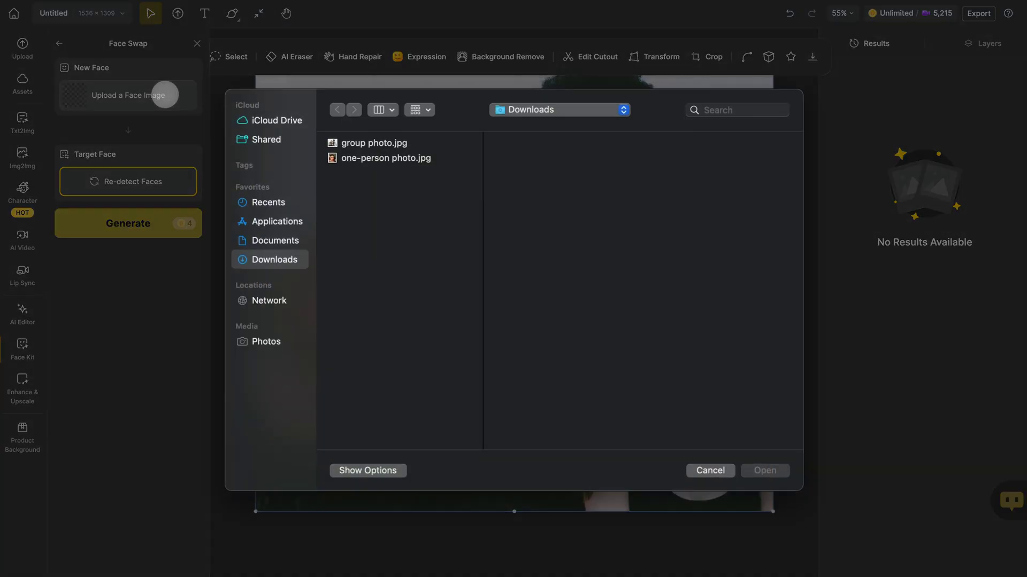
pyautogui.click(369, 160)
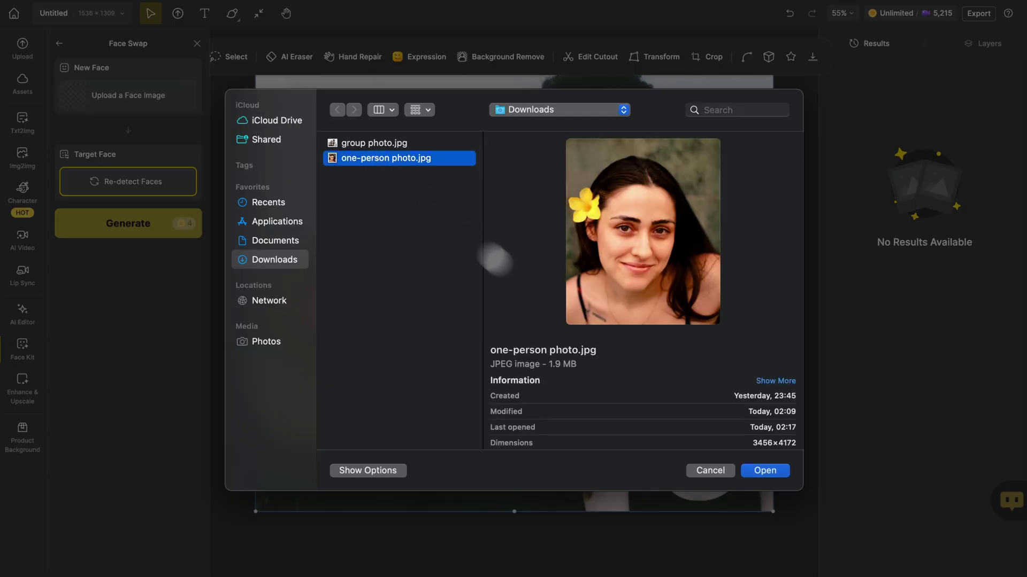
pyautogui.click(758, 474)
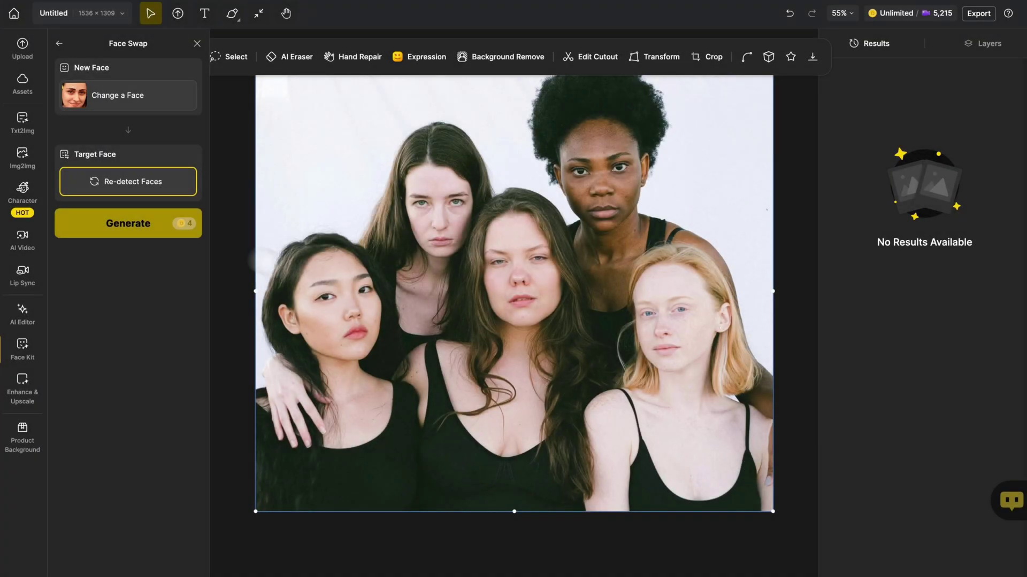
# Step: Re-detect the faces and choose the leftmost woman as the face to replace
pyautogui.click(151, 188)
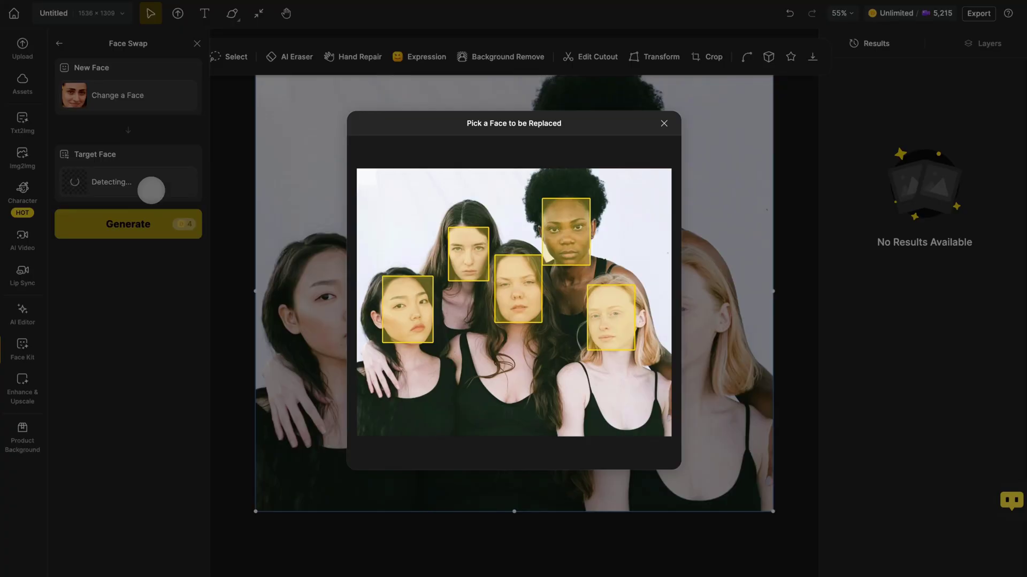
pyautogui.click(390, 322)
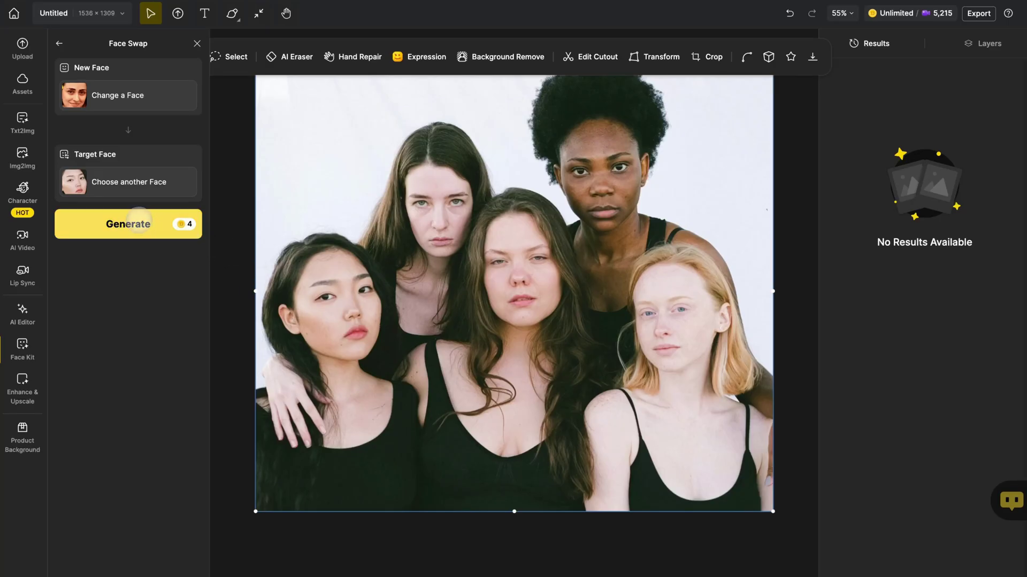
# Step: Generate the face swap and compare the swapped leftmost face against the original photo
pyautogui.click(128, 223)
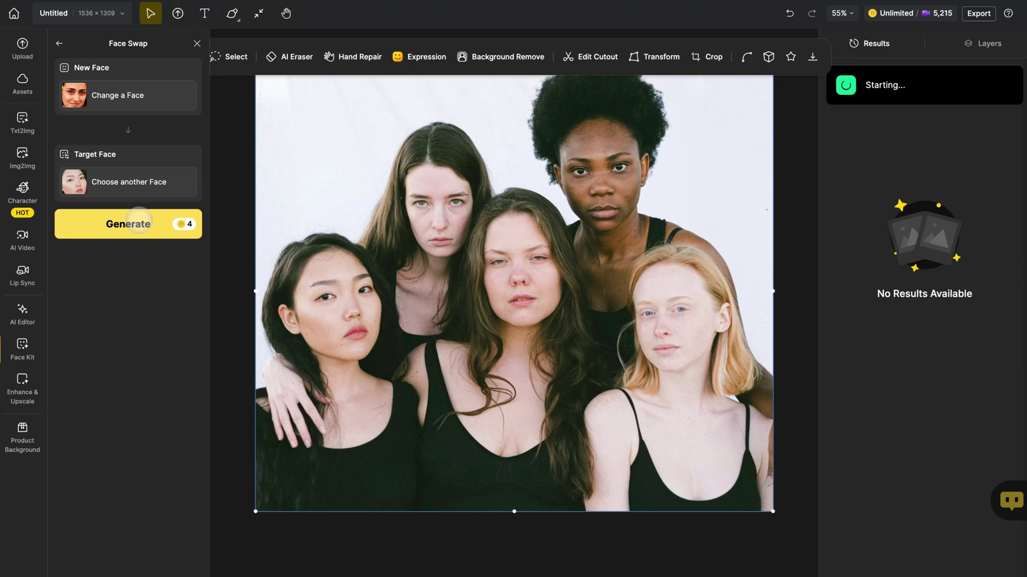
pyautogui.moveTo(973, 218)
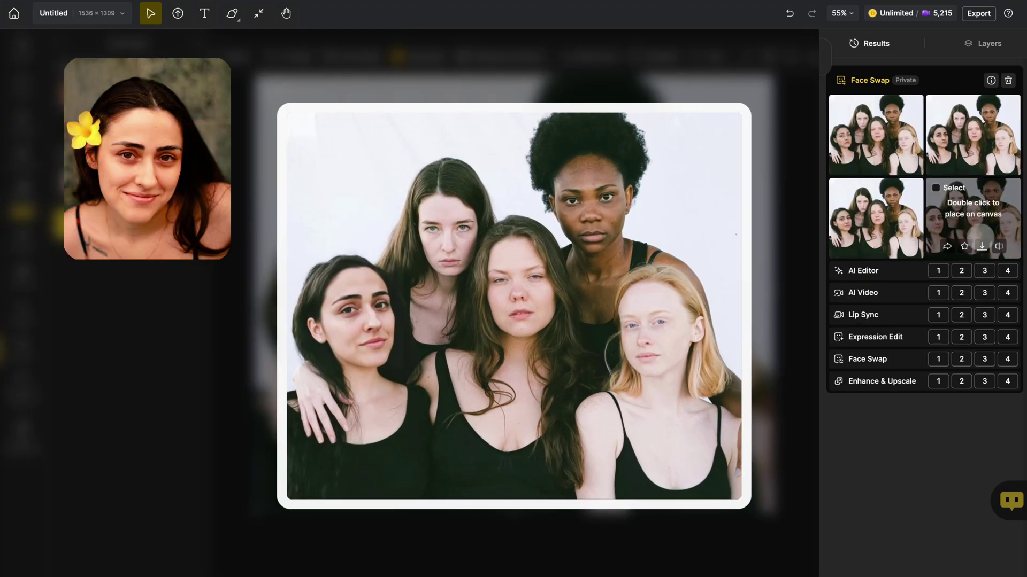
pyautogui.click(998, 246)
pyautogui.click(998, 246)
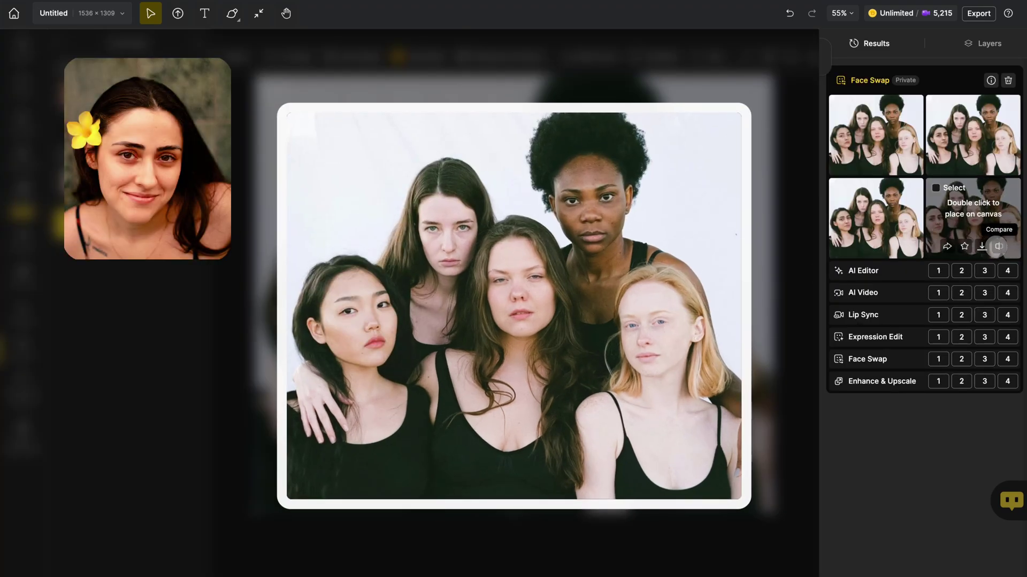